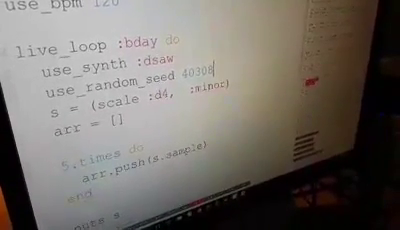
Run the bday live_loop with random seed 40308, saw synth and D4 minor scale
key("alt+r")
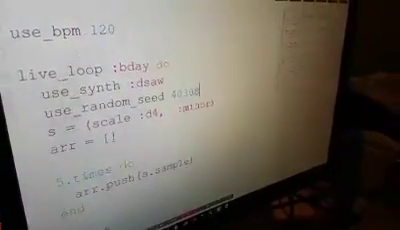
Replace the random seed 40308 with 2017 and re-run the loop
key("BackSpace")
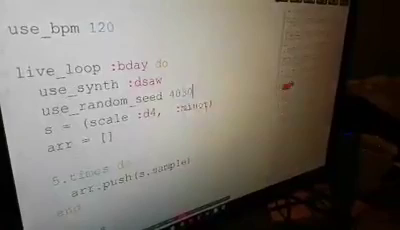
key("BackSpace")
key("BackSpace")
key("BackSpace")
key("BackSpace")
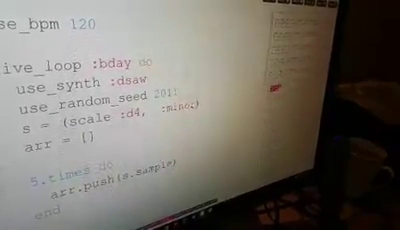
type("1")
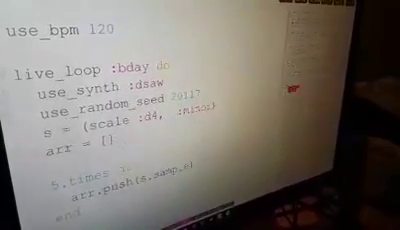
key("alt+r")
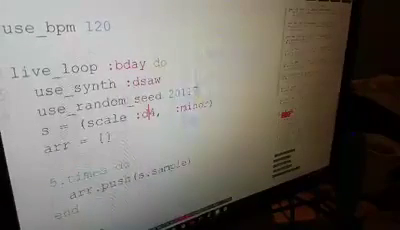
Change the scale line from :d4 :minor to :e4 with the :indian scale
left_click(147, 111)
type("e")
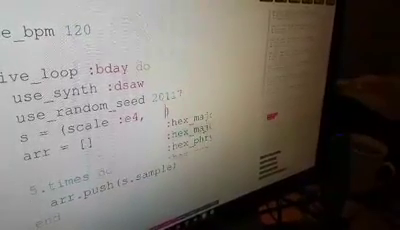
key("Down")
key("Down")
key("Down")
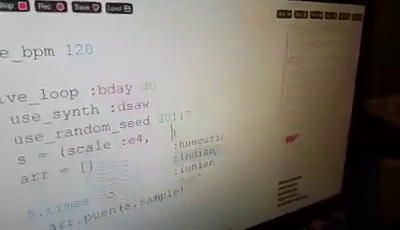
type(":indian)")
key("Return")
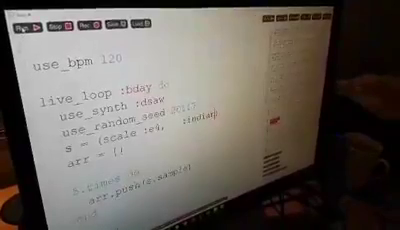
Run the loop with seed 2017 playing the E4 indian scale
key("alt+r")
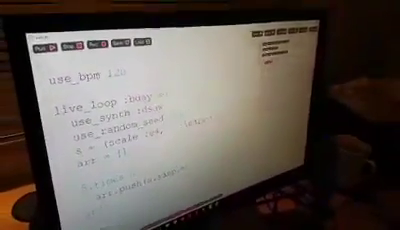